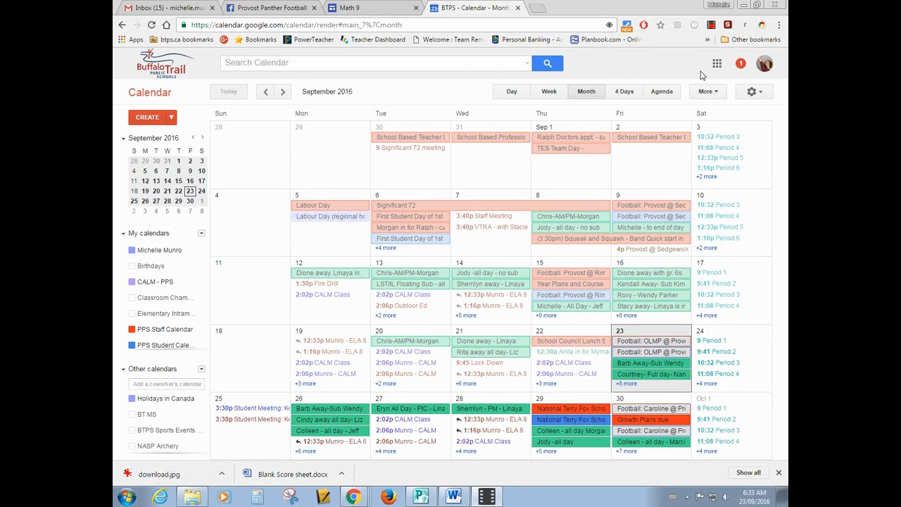
# Open Google Calendar from the Google apps list in a new browser tab and close the old calendar tab.
pyautogui.click(538, 9)
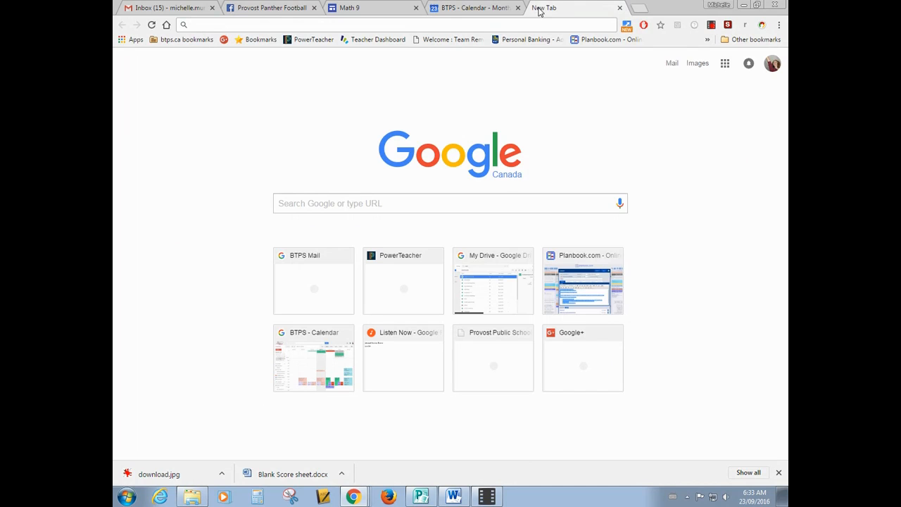
pyautogui.click(726, 66)
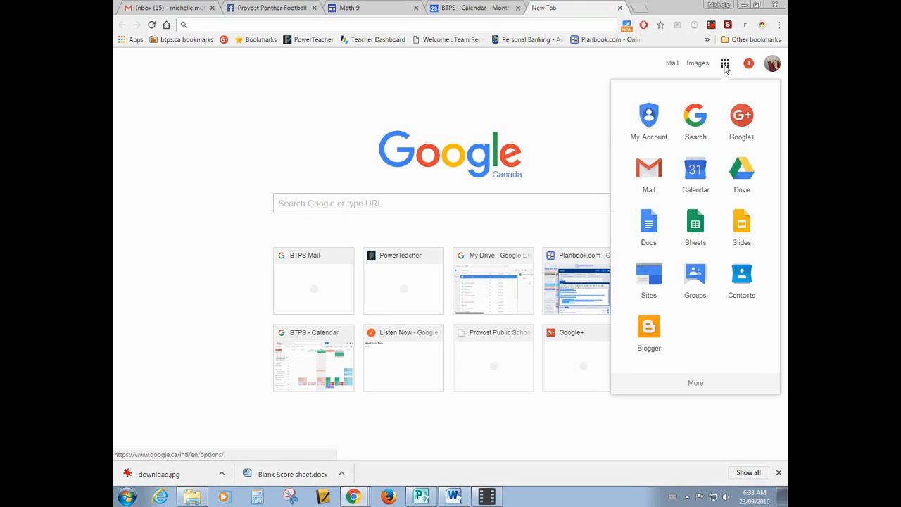
pyautogui.click(695, 173)
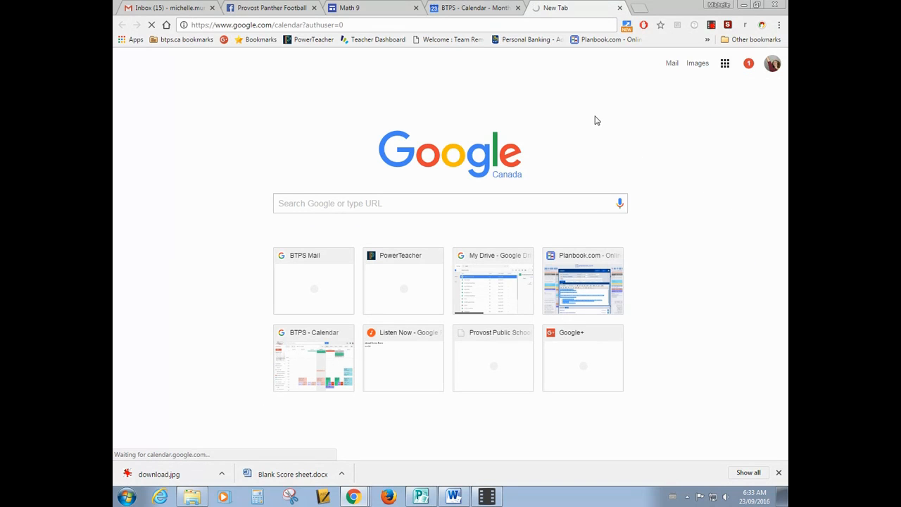
pyautogui.click(518, 9)
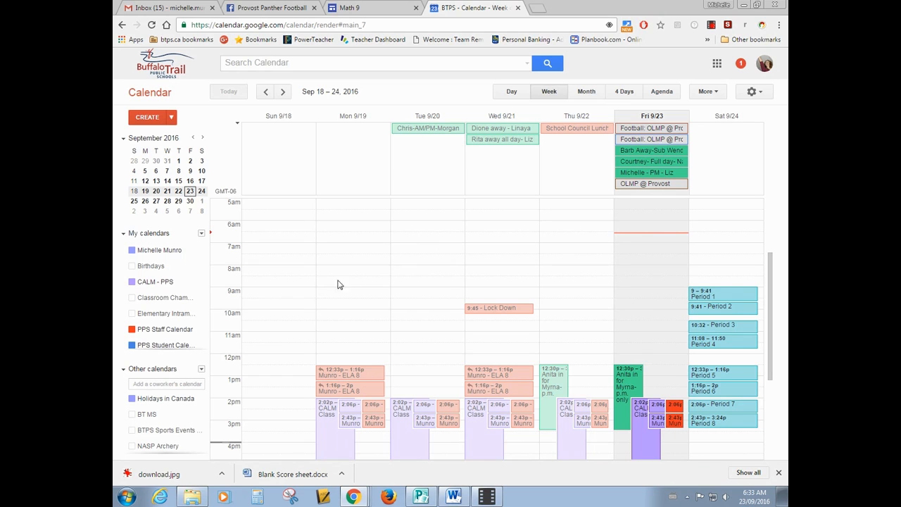
pyautogui.moveTo(205, 272); pyautogui.dragTo(191, 261)
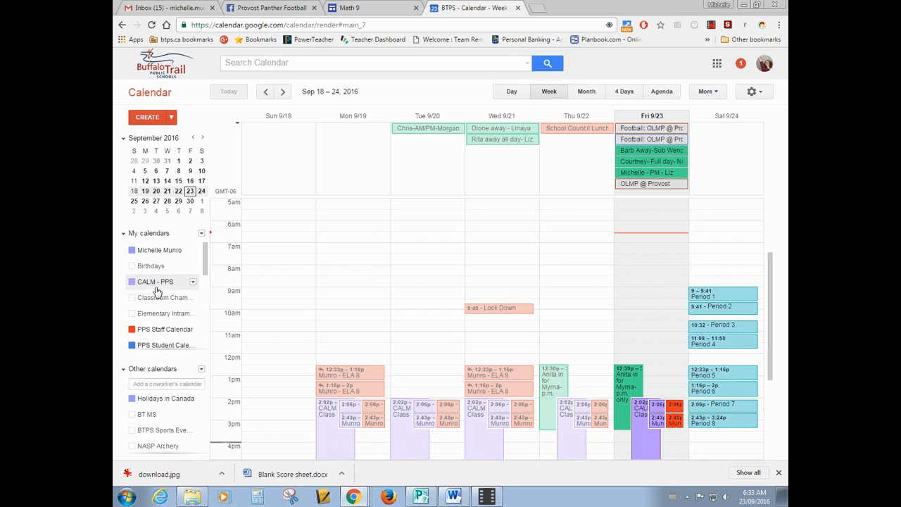
# Browse the interesting calendars and search for "CALM - PPS".
pyautogui.click(201, 370)
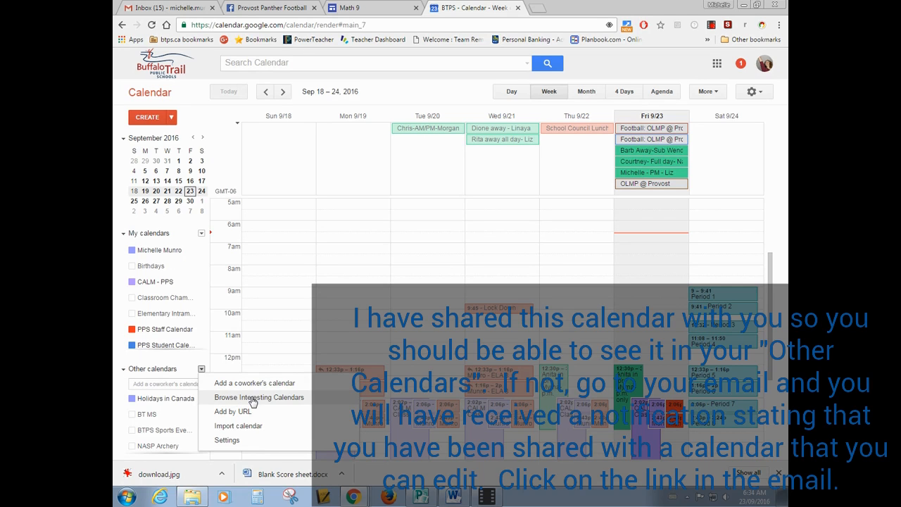
pyautogui.click(253, 400)
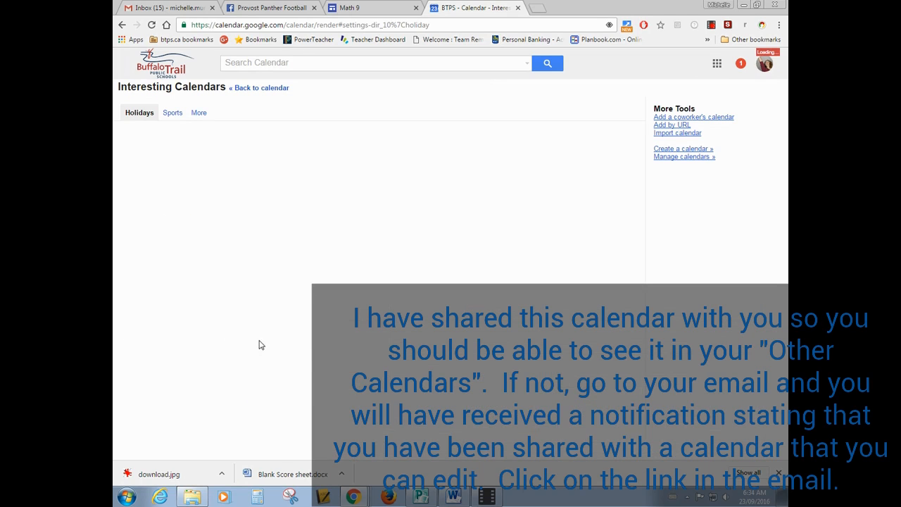
pyautogui.click(284, 64)
pyautogui.write('CALM - PPS')
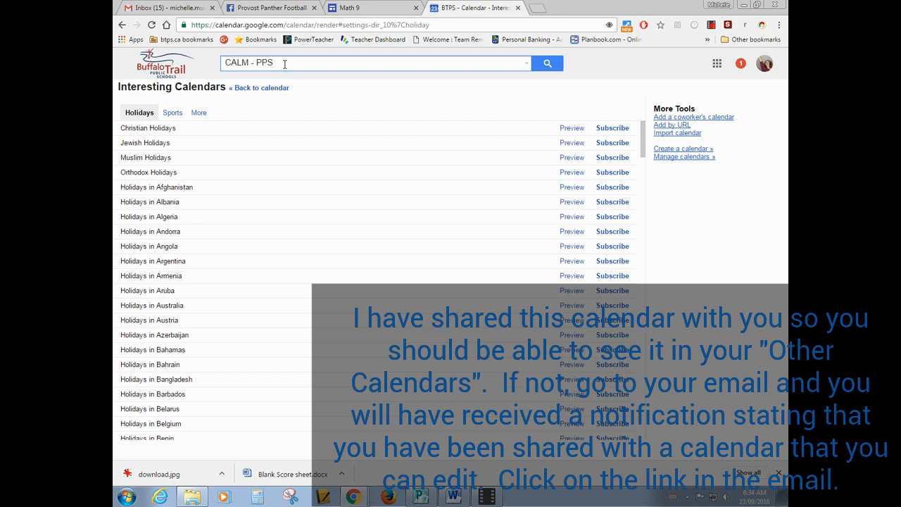
pyautogui.press('Return')
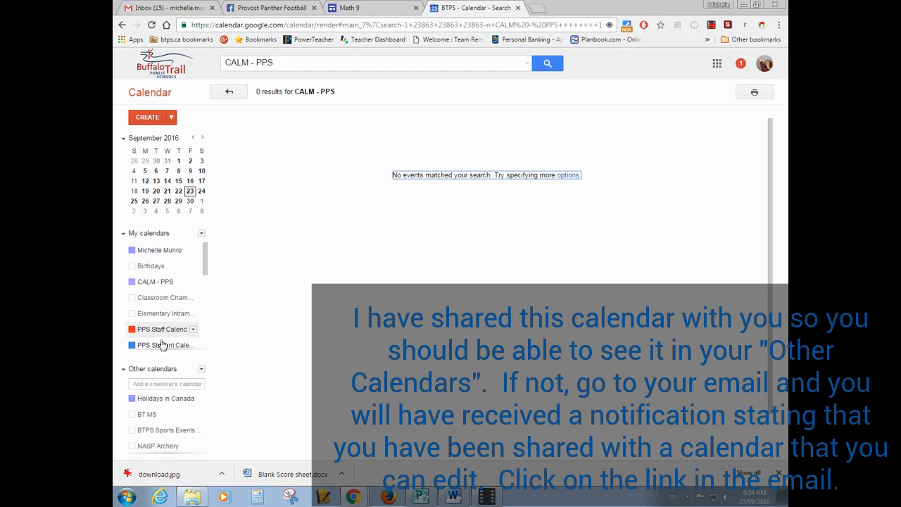
# Review the sharing settings and calendar details of the CALM - PPS calendar, and return to the calendar.
pyautogui.click(193, 282)
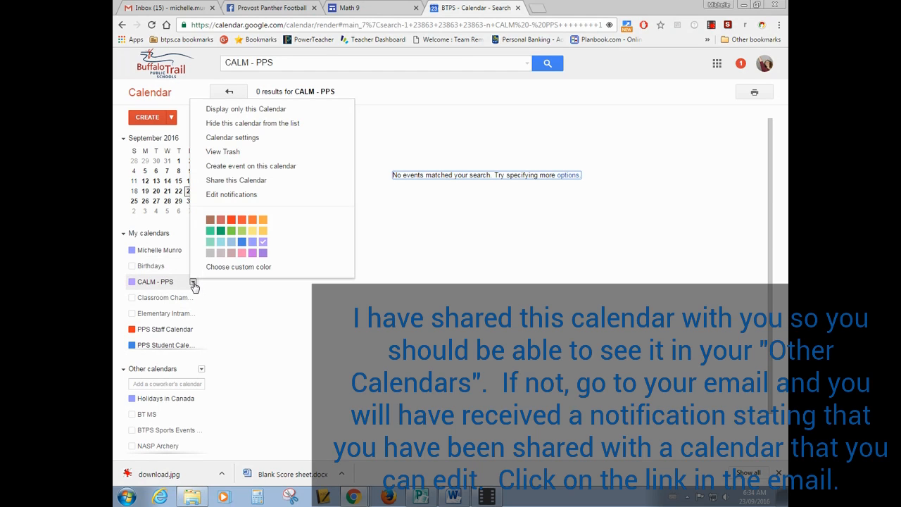
pyautogui.click(225, 181)
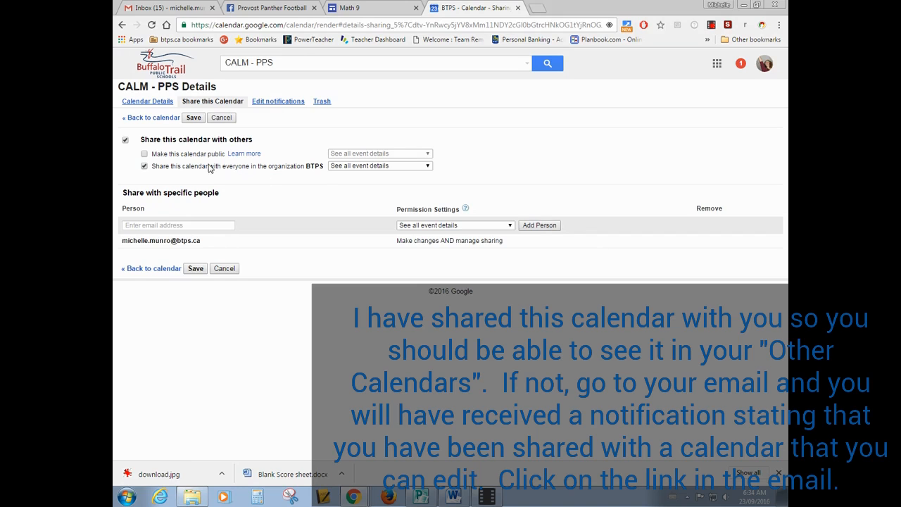
pyautogui.click(152, 103)
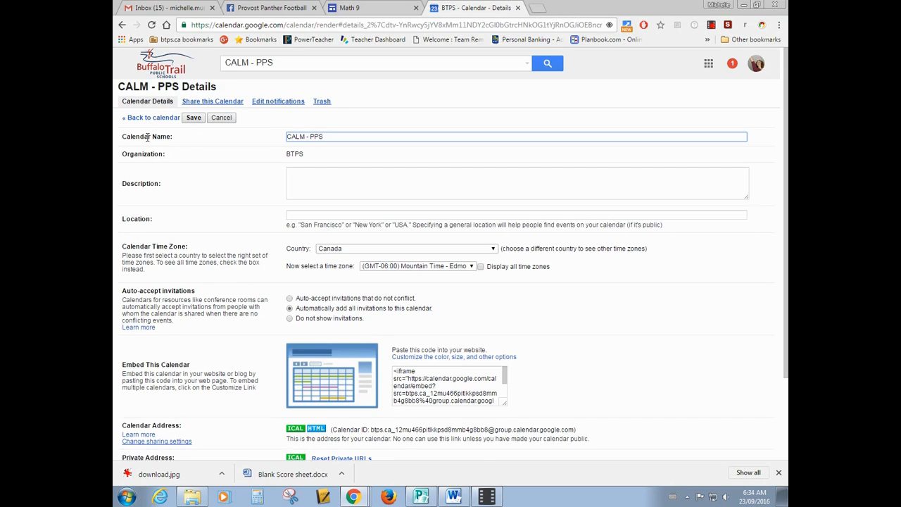
pyautogui.click(152, 117)
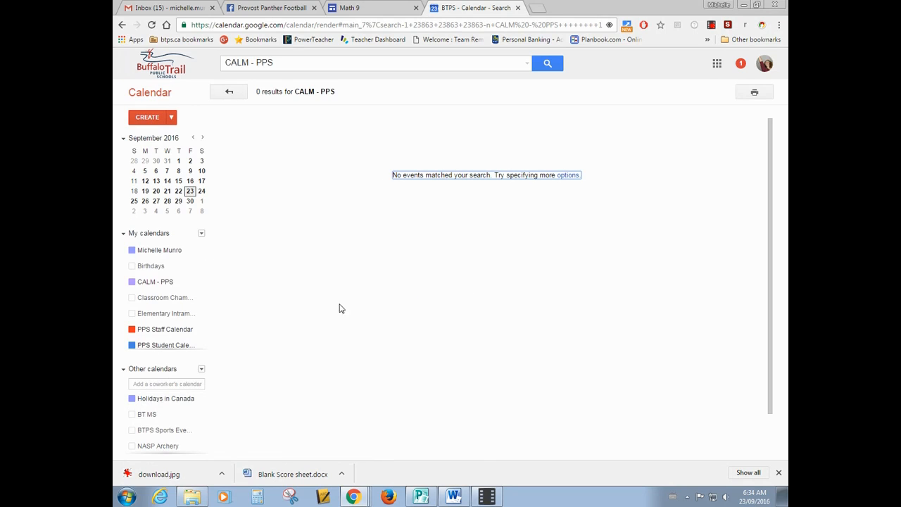
# Hide CALM - PPS, the personal calendar, the PPS Staff and Student calendars and PPS Sub Days under My calendars.
pyautogui.click(160, 281)
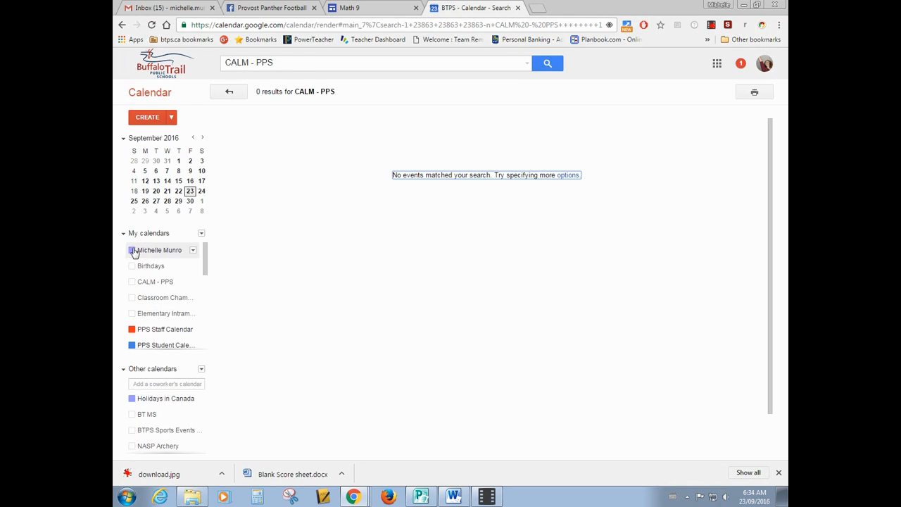
pyautogui.click(133, 250)
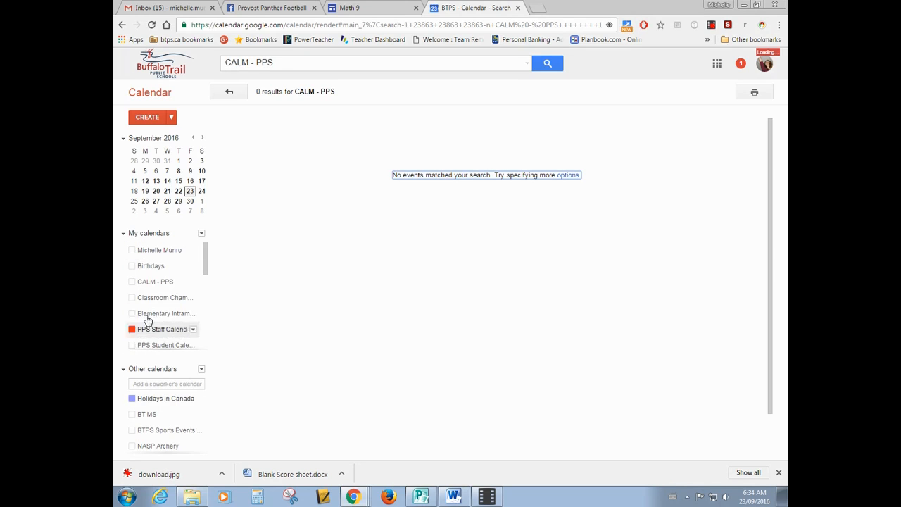
pyautogui.scroll(-2, 146, 303)
pyautogui.click(133, 257)
# Hide the remaining displayed calendars under My calendars: PPSCF, PV - Cart 05, PV - Cart 06 and PV - Template.
pyautogui.click(132, 273)
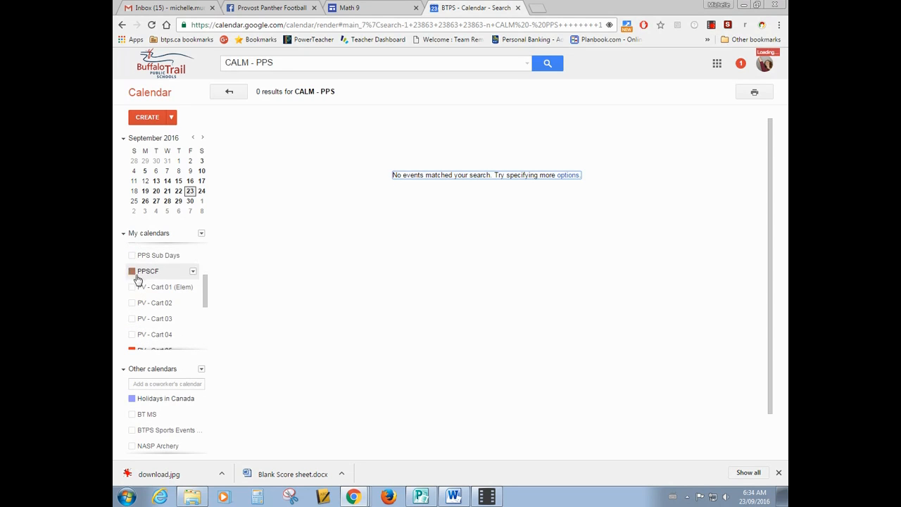
pyautogui.scroll(-2, 132, 278)
pyautogui.click(132, 278)
pyautogui.click(133, 247)
pyautogui.scroll(2, 145, 266)
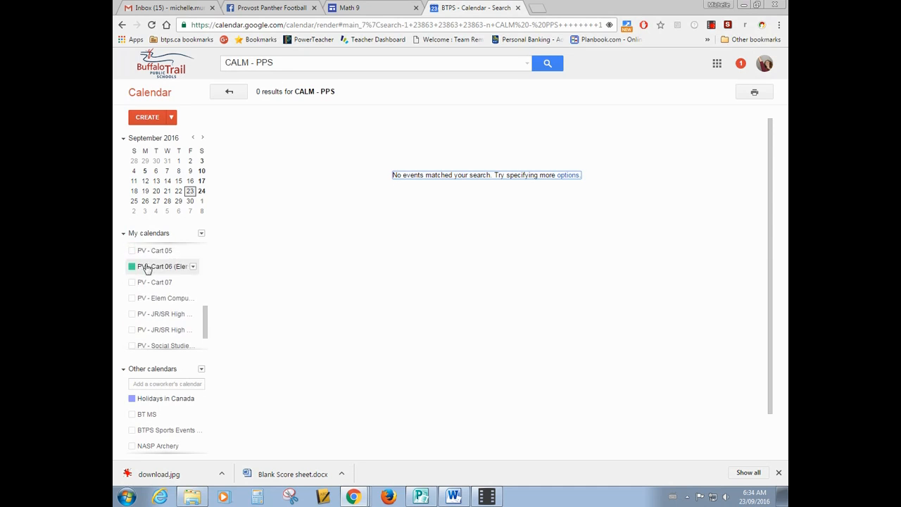
pyautogui.click(132, 273)
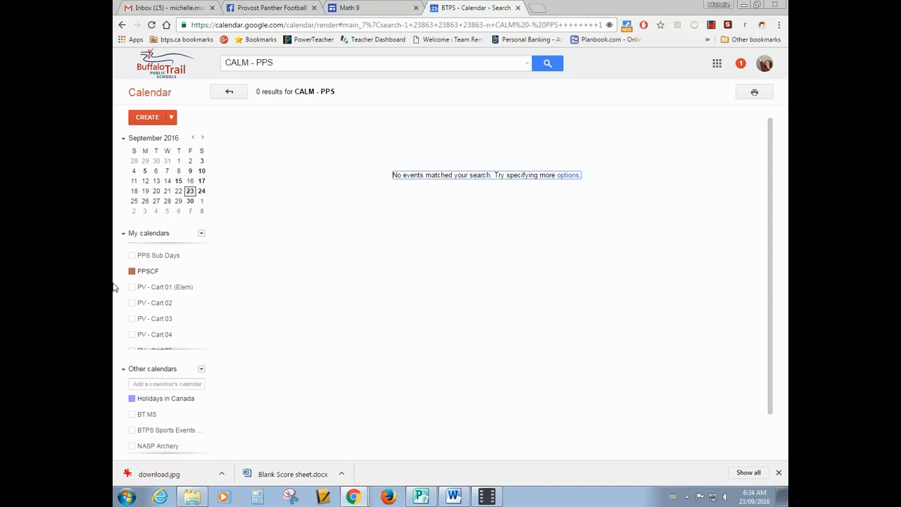
pyautogui.click(131, 273)
pyautogui.moveTo(209, 299); pyautogui.dragTo(193, 344)
pyautogui.click(132, 328)
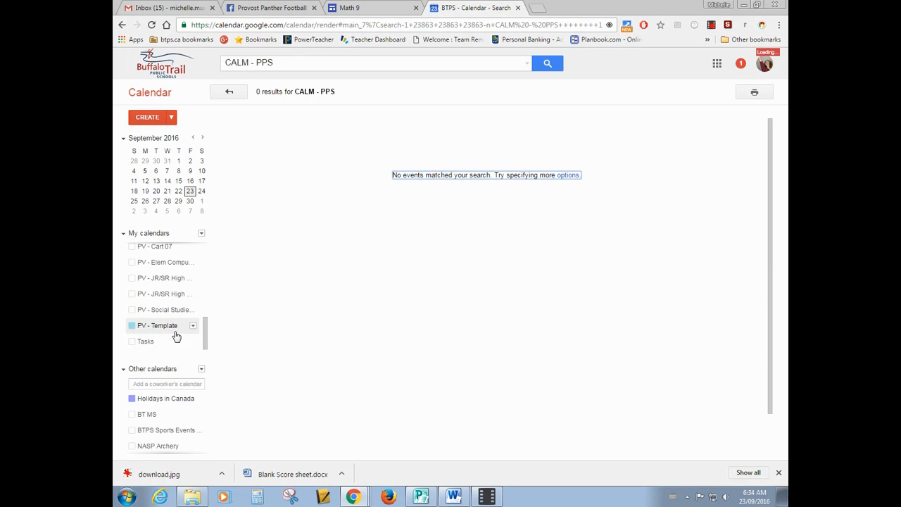
# Show the CALM - PPS calendar again and return from the search results to the week view.
pyautogui.moveTo(204, 338); pyautogui.dragTo(214, 260)
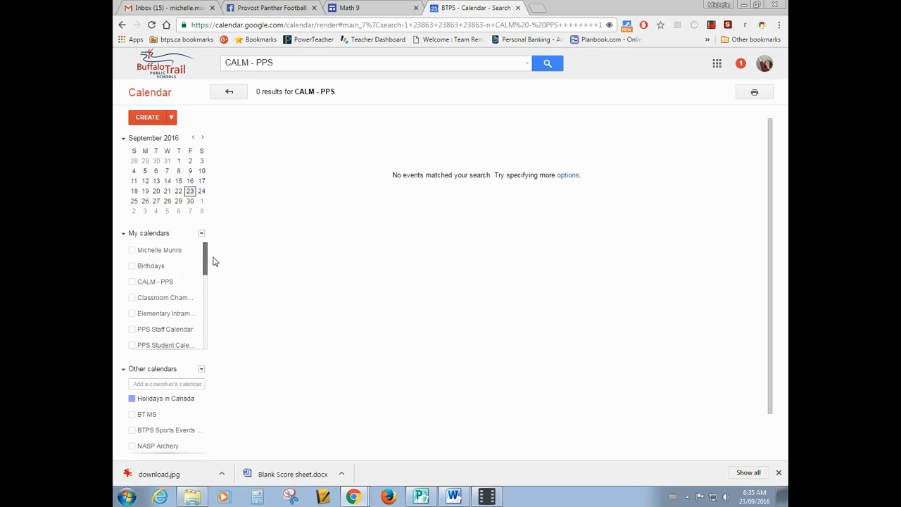
pyautogui.click(131, 282)
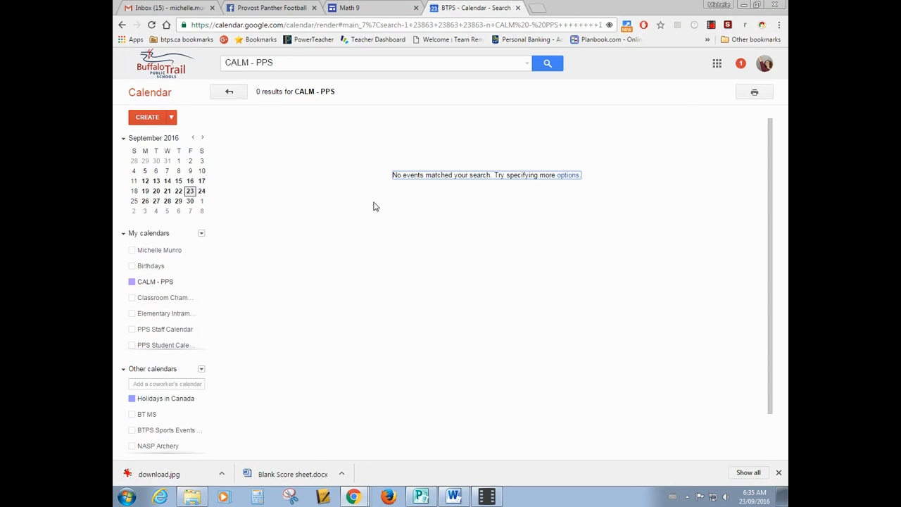
pyautogui.click(229, 91)
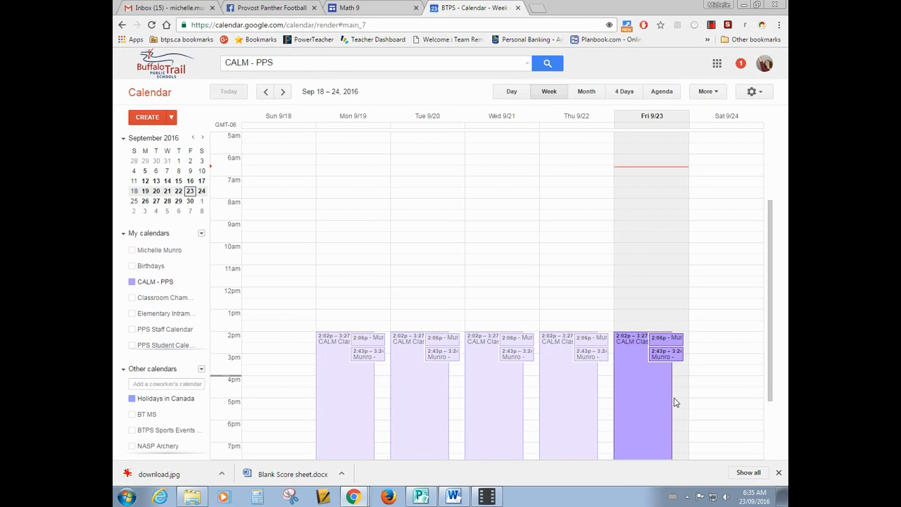
# View the details of Friday's 2:06pm CALM booking for its location and calendar, and close them.
pyautogui.click(666, 342)
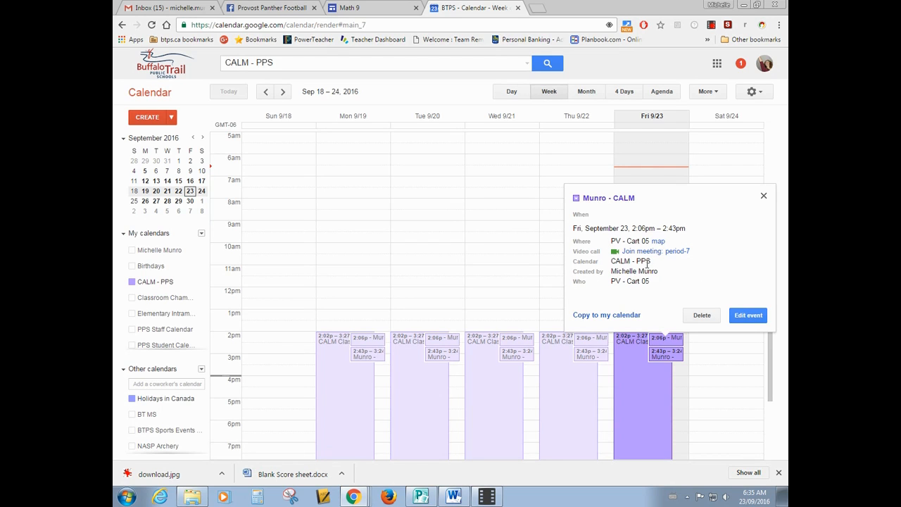
pyautogui.click(764, 197)
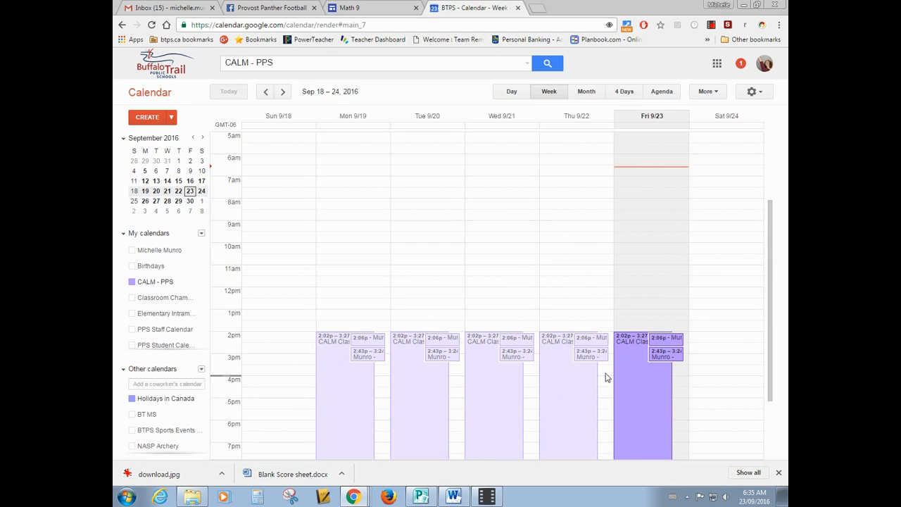
# Set the end time of Friday's CALM Class event to 3:27pm and save the change for all events in the series.
pyautogui.doubleClick(630, 347)
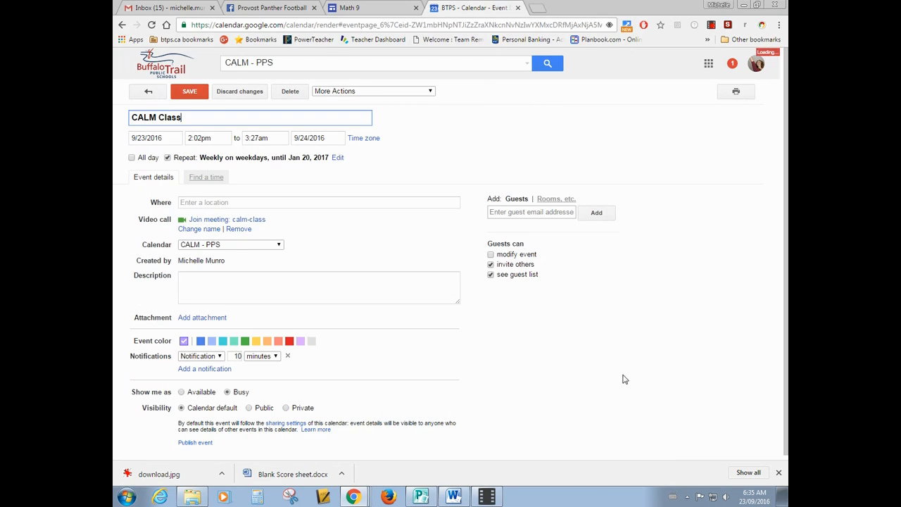
pyautogui.click(270, 137)
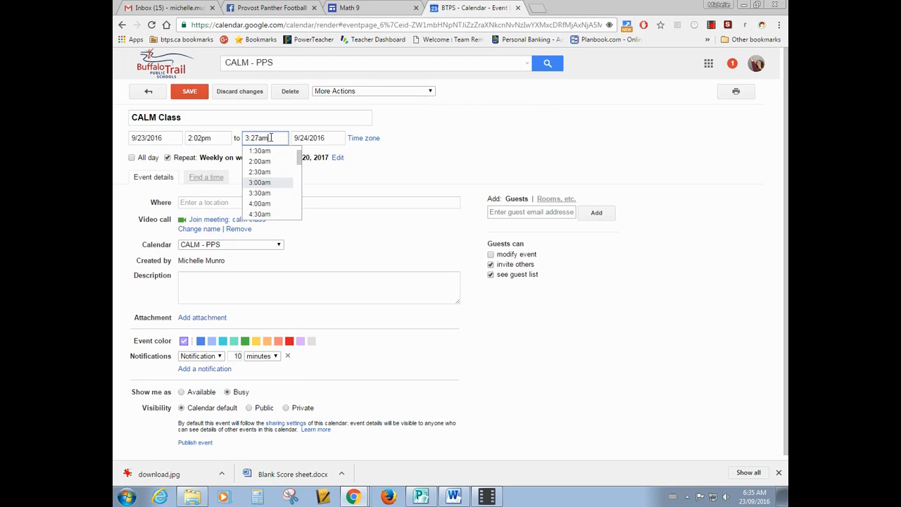
pyautogui.press('BackSpace')
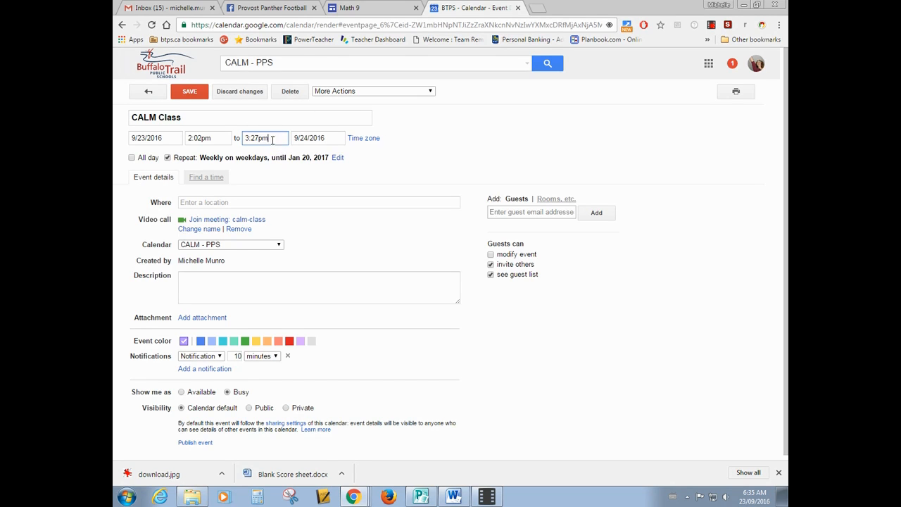
pyautogui.click(188, 94)
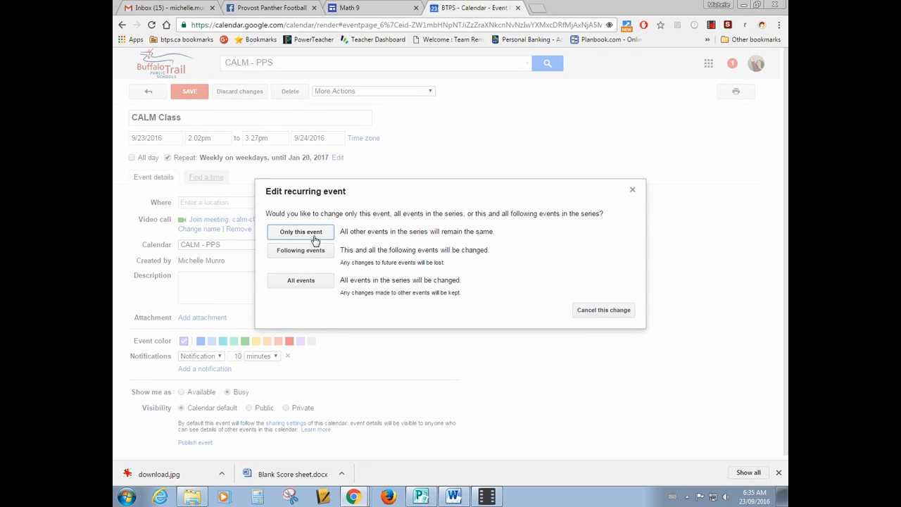
pyautogui.click(301, 282)
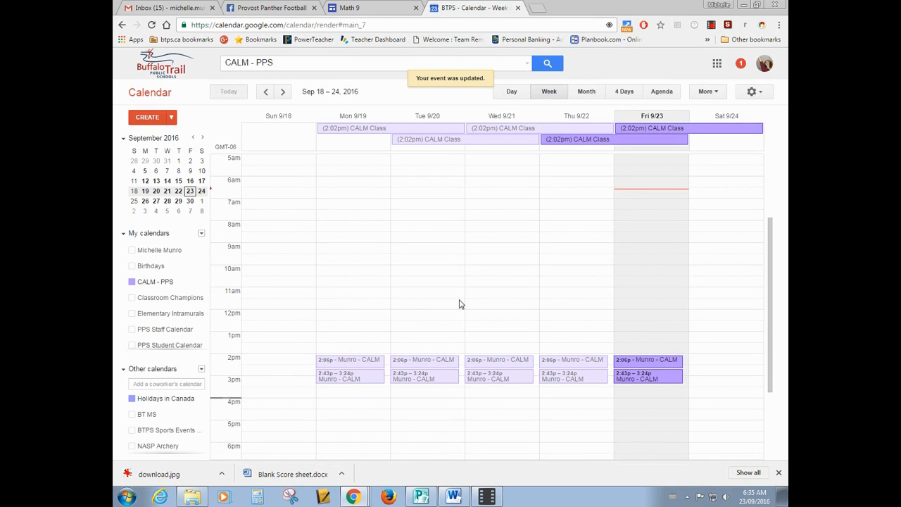
# Open the CALM Class event starting Tuesday, September 20 and set its end date to 9/20/2016.
pyautogui.click(434, 140)
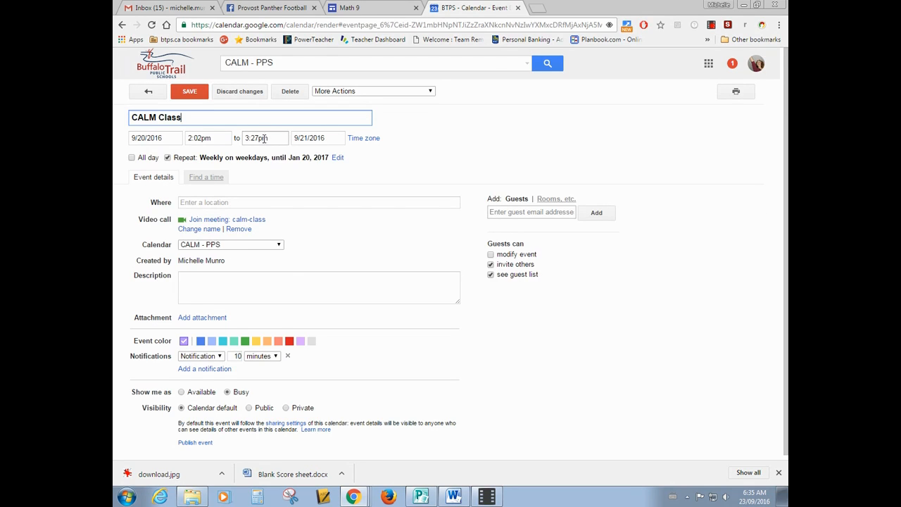
pyautogui.moveTo(328, 138); pyautogui.dragTo(299, 138)
pyautogui.click(345, 212)
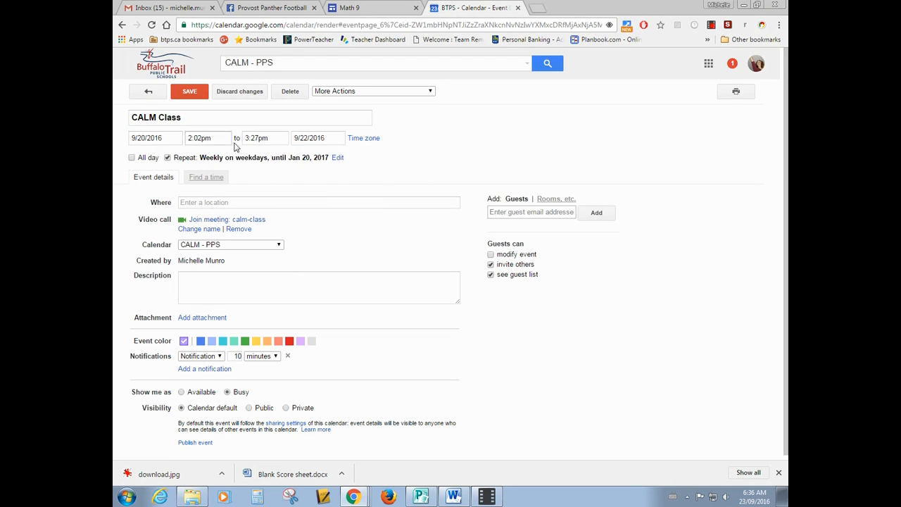
pyautogui.click(304, 139)
pyautogui.click(321, 212)
# Check the available notification types without changing them, and save the CALM Class edit for all events in the series.
pyautogui.click(219, 356)
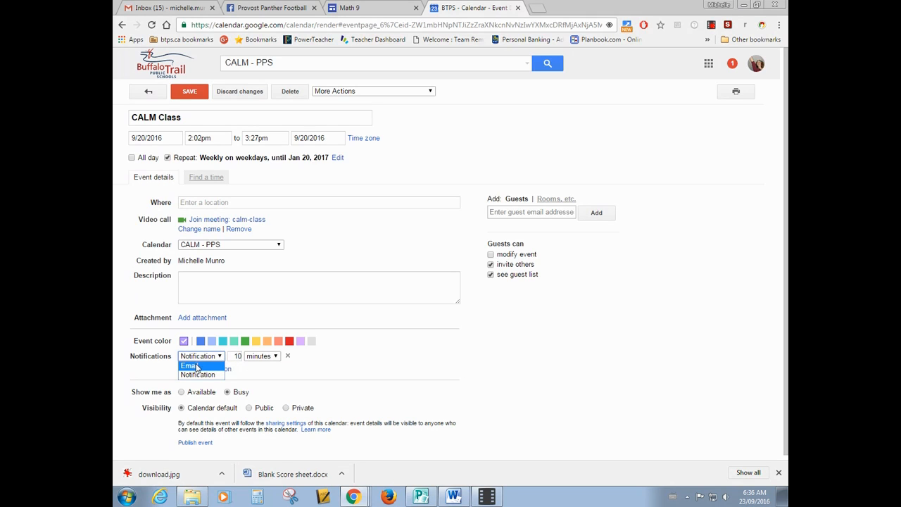
pyautogui.click(387, 363)
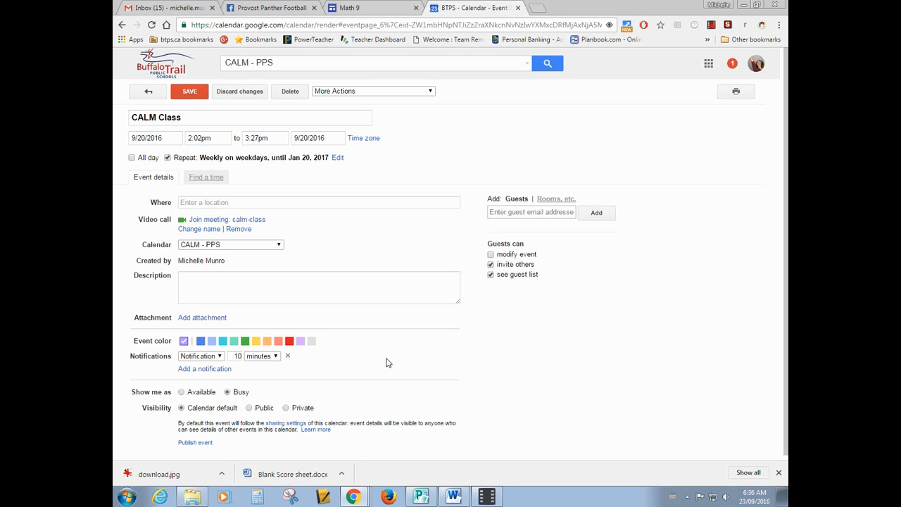
pyautogui.click(189, 92)
pyautogui.click(307, 282)
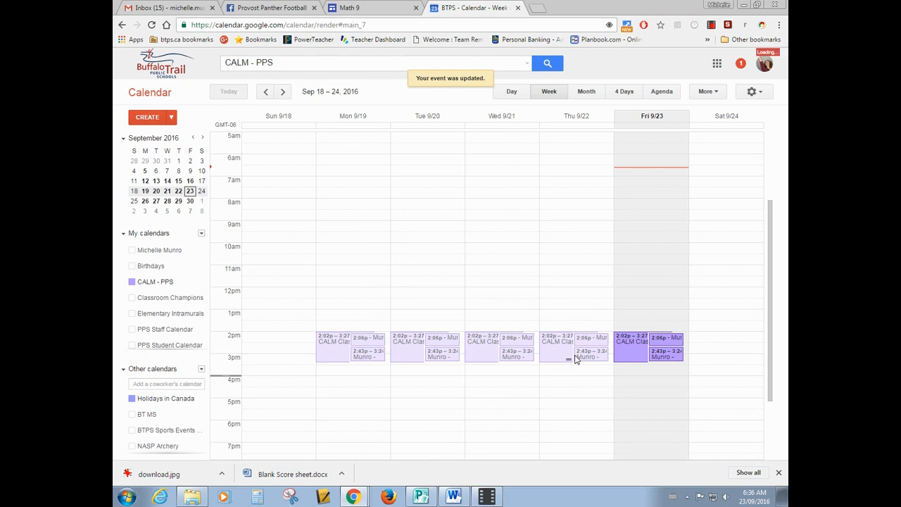
# Open Friday, September 23's CALM Class event for editing and add the first student as a guest from the suggested contacts.
pyautogui.click(630, 347)
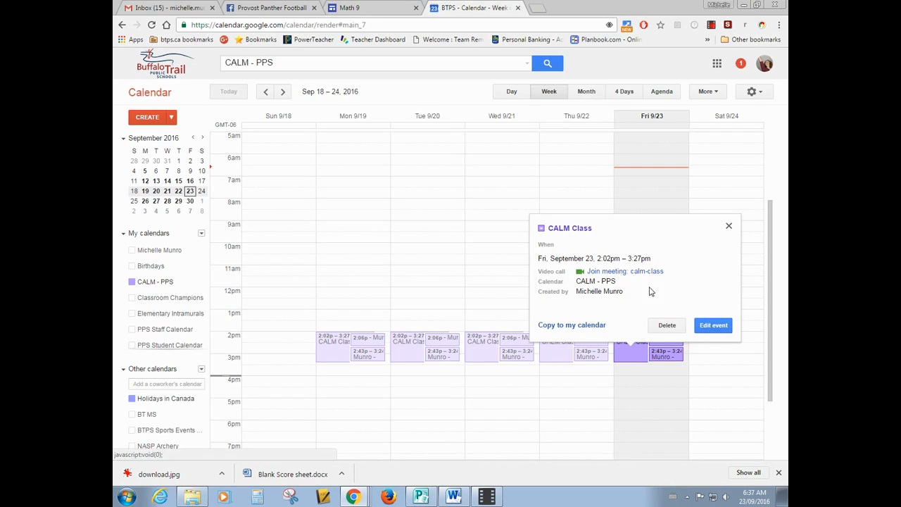
pyautogui.click(713, 327)
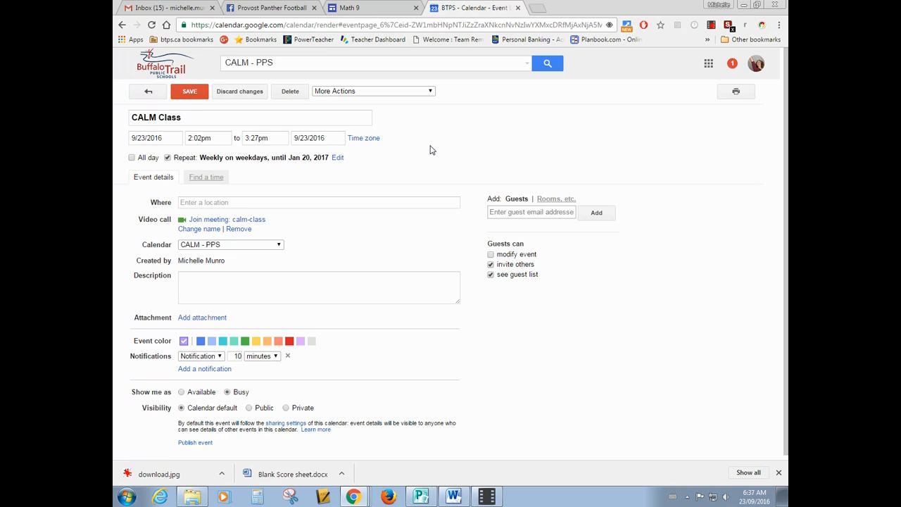
pyautogui.click(511, 211)
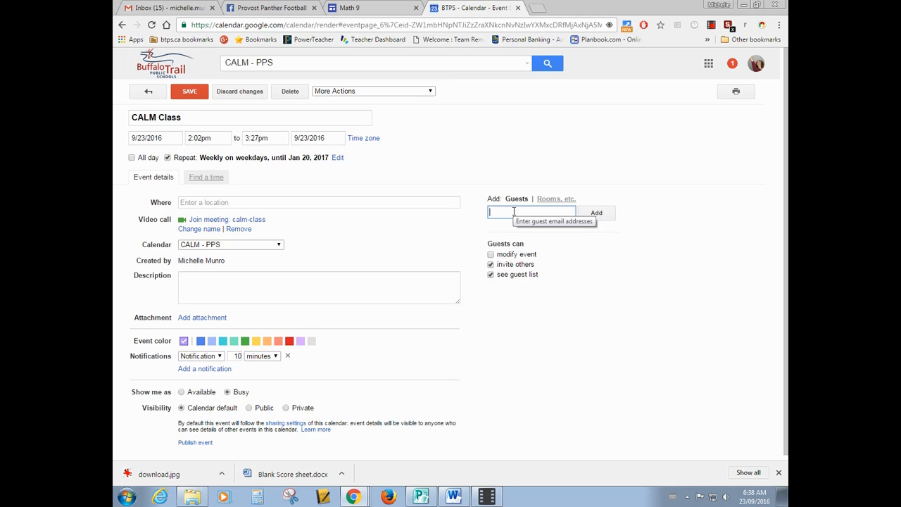
pyautogui.write('A')
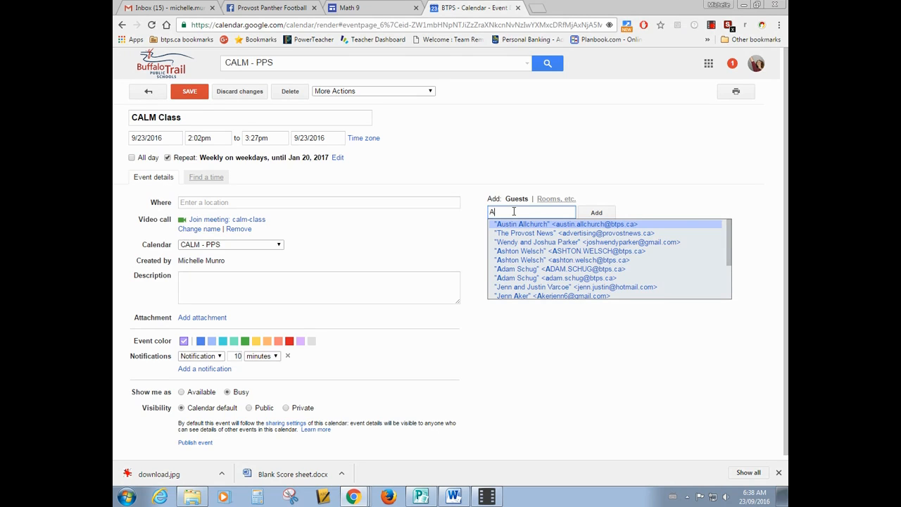
pyautogui.write('al')
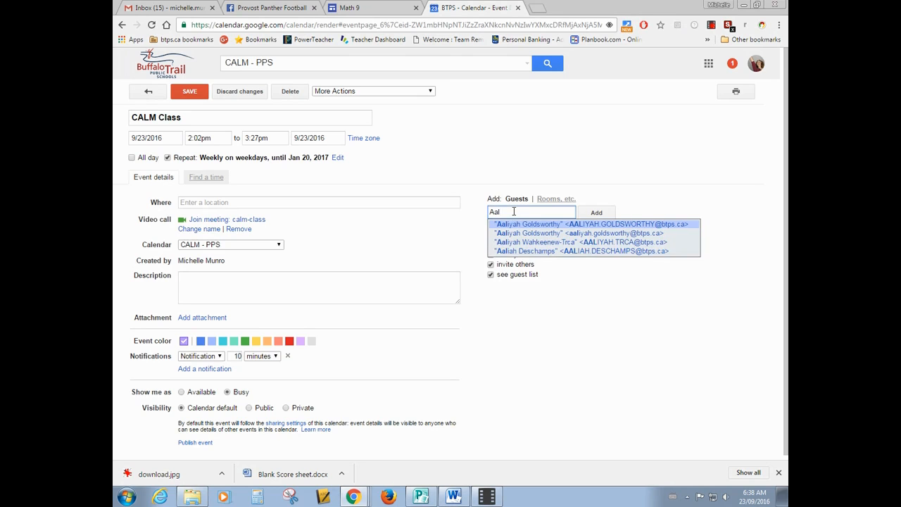
pyautogui.click(569, 233)
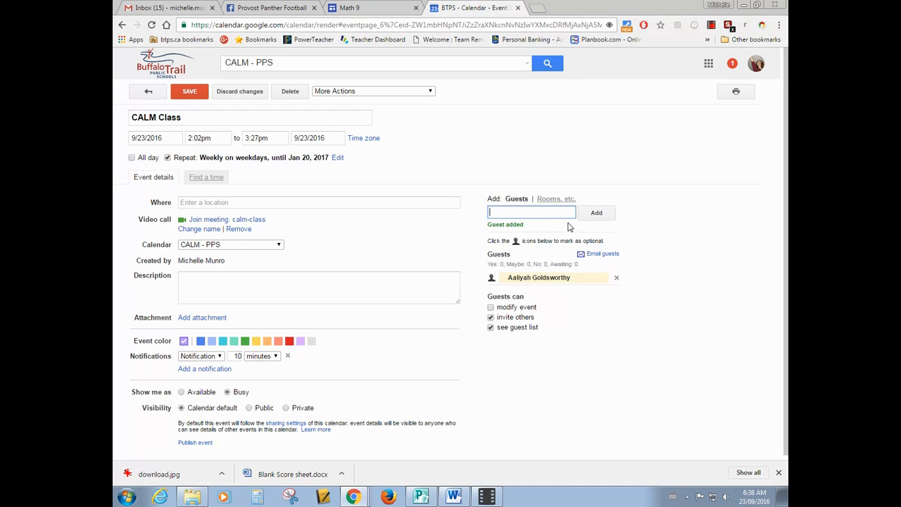
# Add three more students as guests of the CALM Class event and disallow guests from inviting others.
pyautogui.write('Dalton')
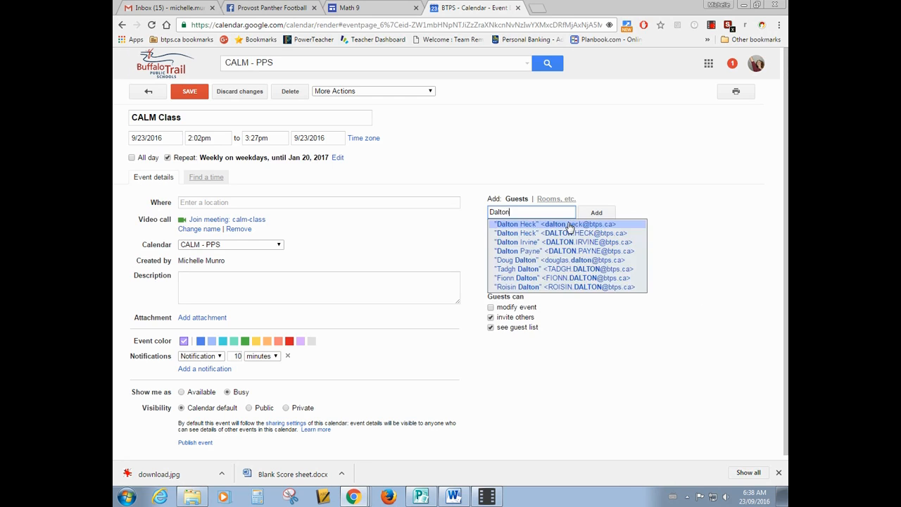
pyautogui.click(569, 225)
pyautogui.write('V')
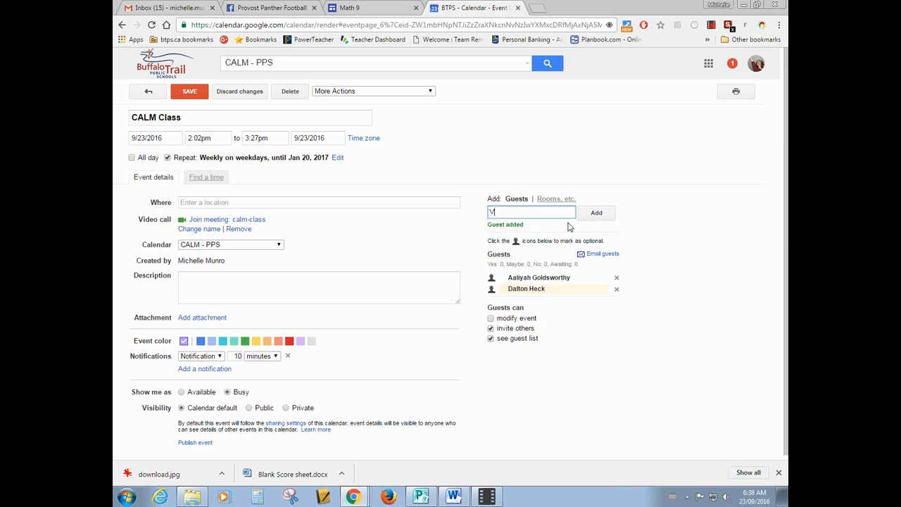
pyautogui.write('iolet')
pyautogui.click(570, 226)
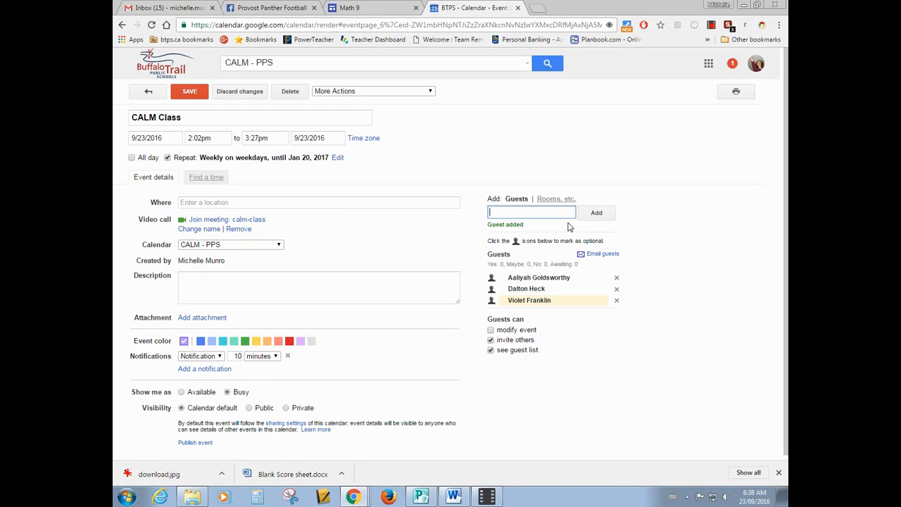
pyautogui.write('Courtl')
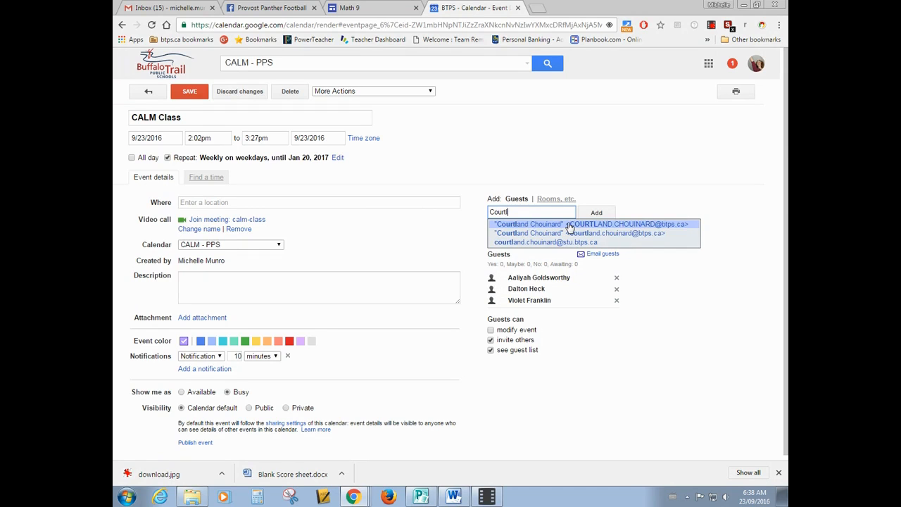
pyautogui.click(570, 225)
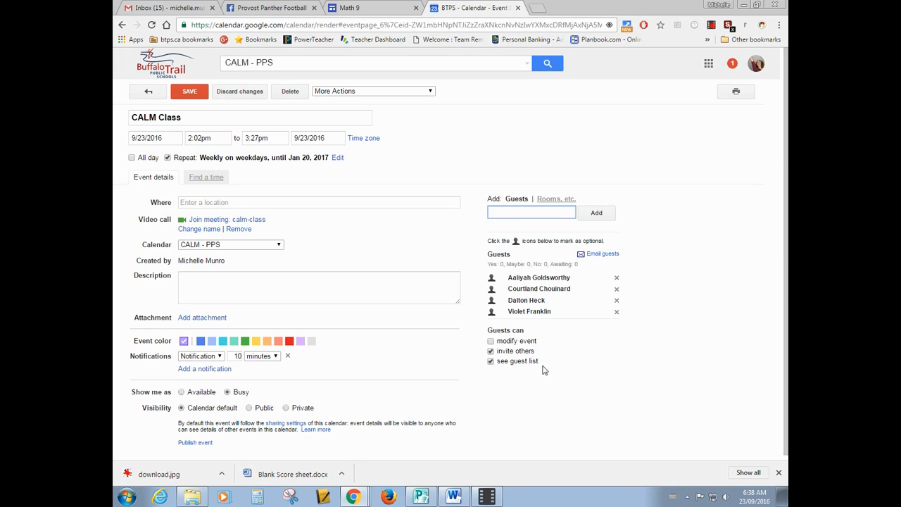
pyautogui.click(490, 352)
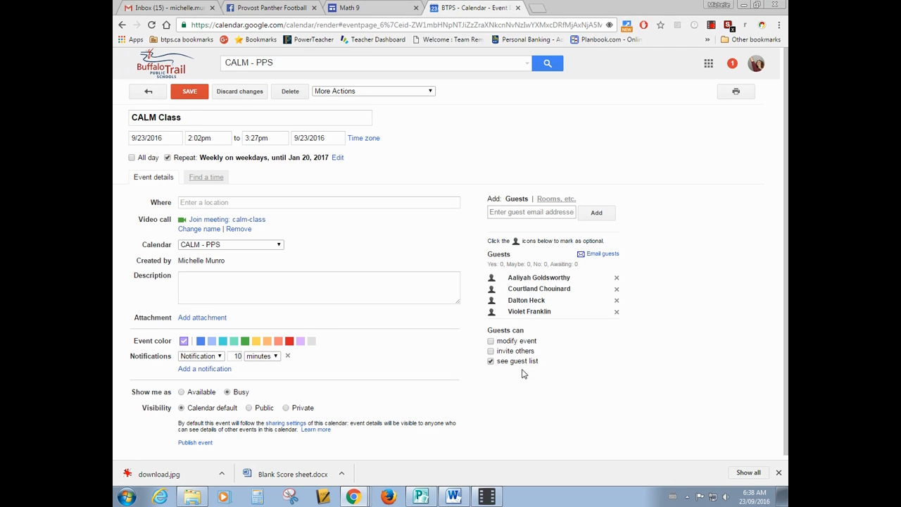
# Write a description headed "Recycling:" with the four invited students' first names listed on separate lines beneath it.
pyautogui.click(192, 281)
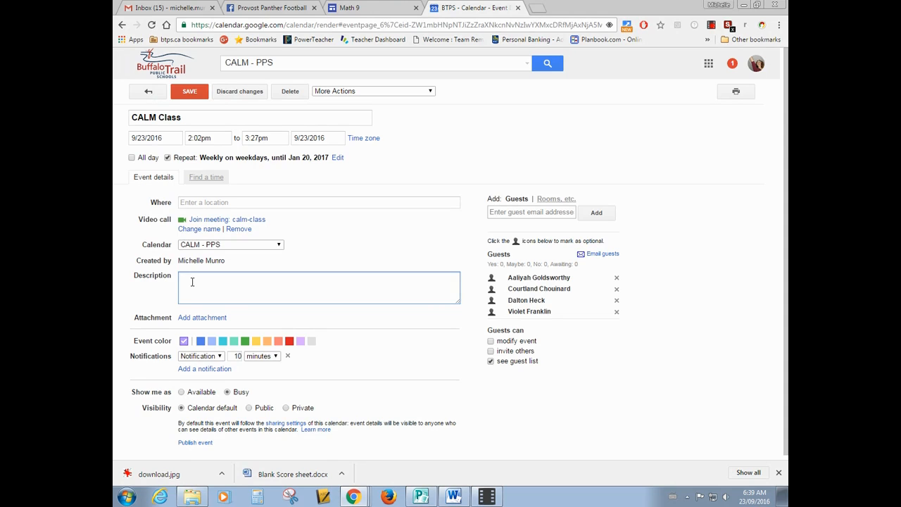
pyautogui.write('Recycling')
pyautogui.press('Return')
pyautogui.write('Aaliyah')
pyautogui.press('Return')
pyautogui.write('Dalton')
pyautogui.press('Return')
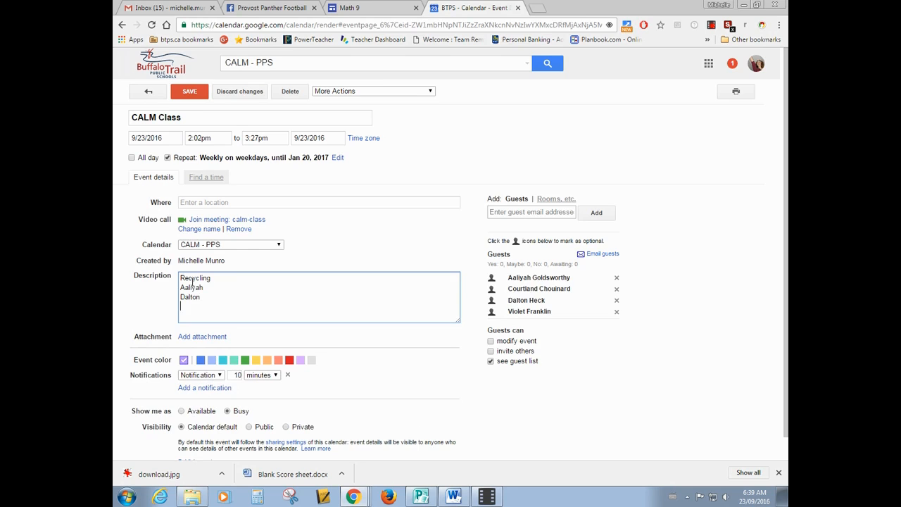
pyautogui.write('Violet')
pyautogui.press('Return')
pyautogui.write('Courtland')
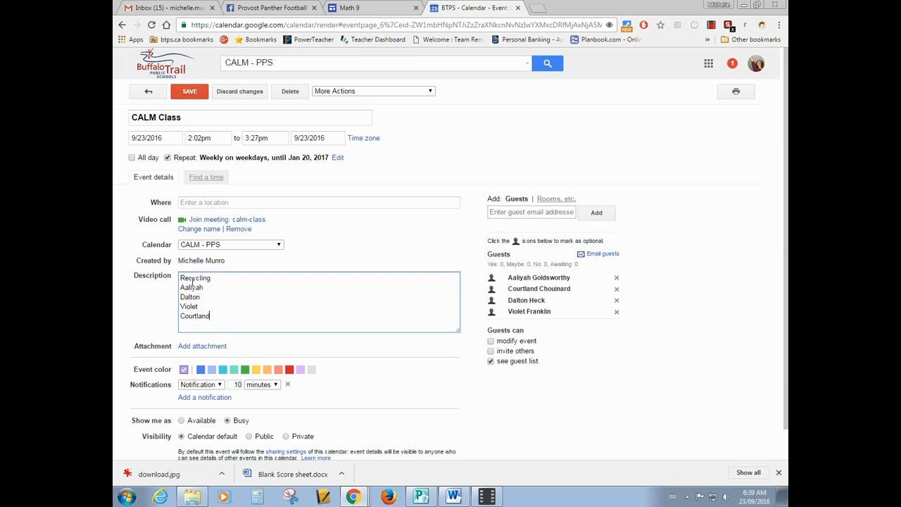
pyautogui.click(215, 277)
pyautogui.write(':')
# Save the CALM Class changes for only this event and send invitations to the guests.
pyautogui.click(190, 93)
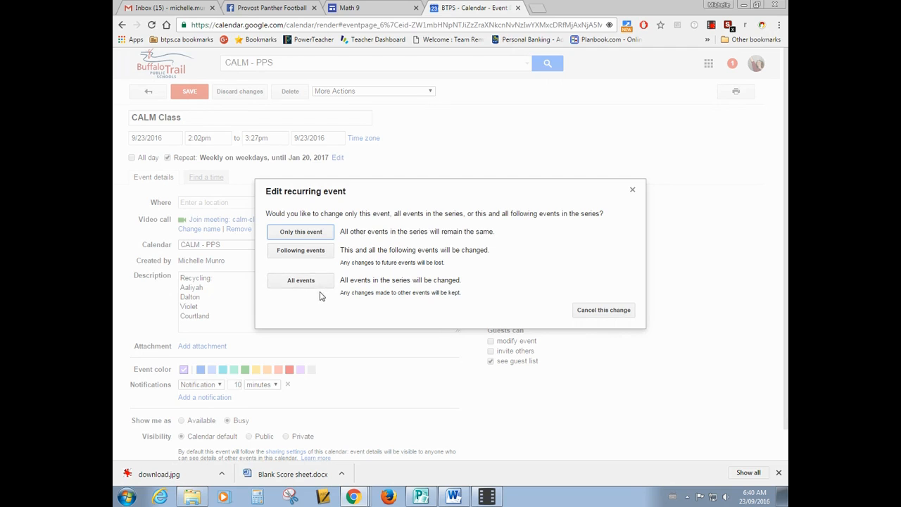
pyautogui.click(305, 236)
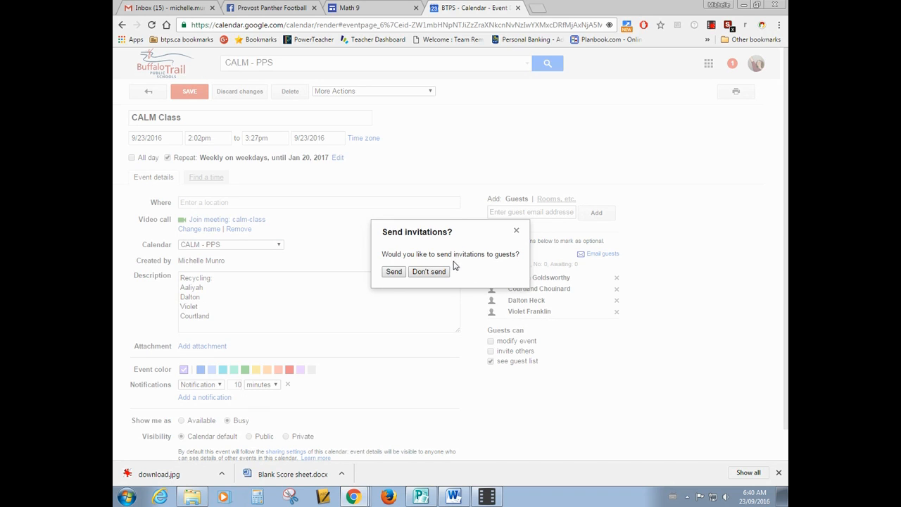
pyautogui.click(392, 275)
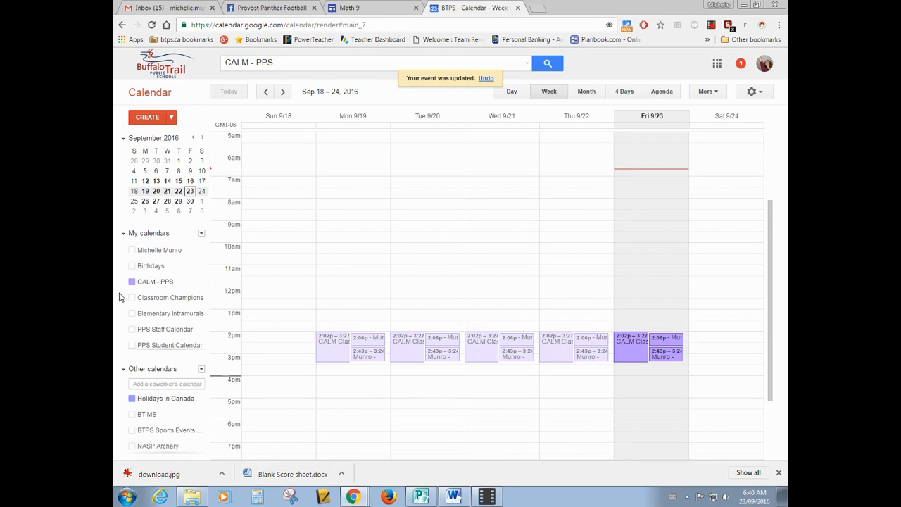
# Try copying Friday's CALM Class event to the personal calendar, check the available target calendars, and discard the copy.
pyautogui.click(161, 251)
pyautogui.click(625, 347)
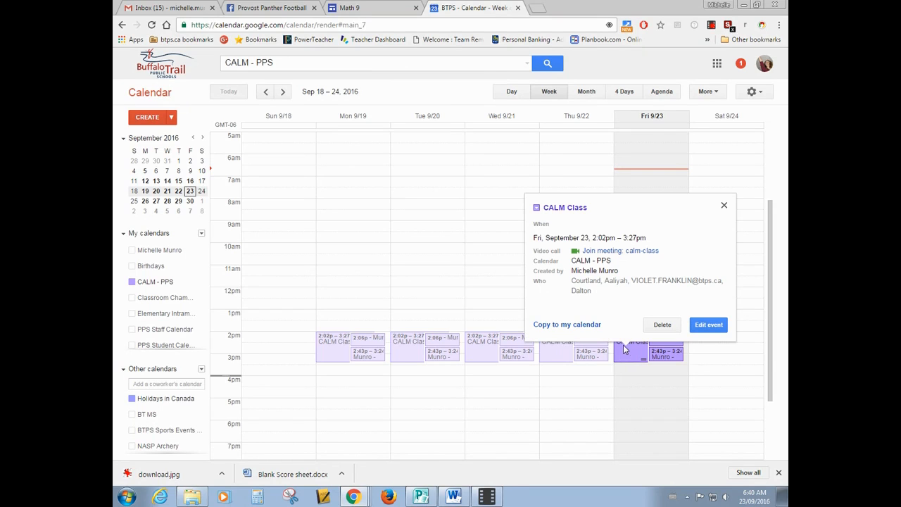
pyautogui.click(566, 329)
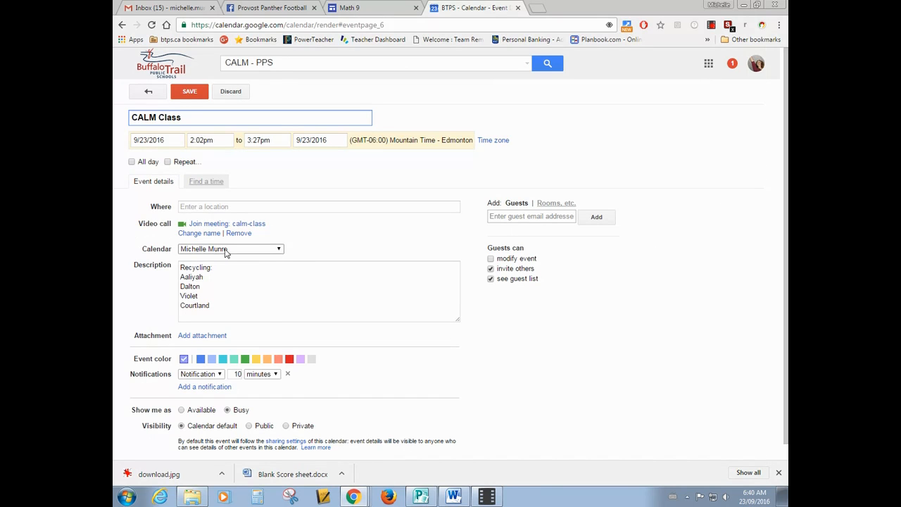
pyautogui.click(279, 250)
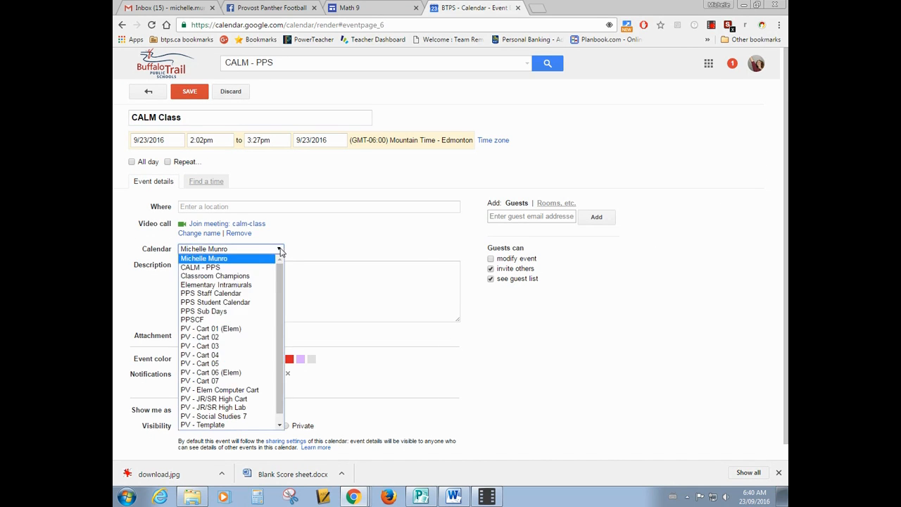
pyautogui.scroll(-1, 237, 369)
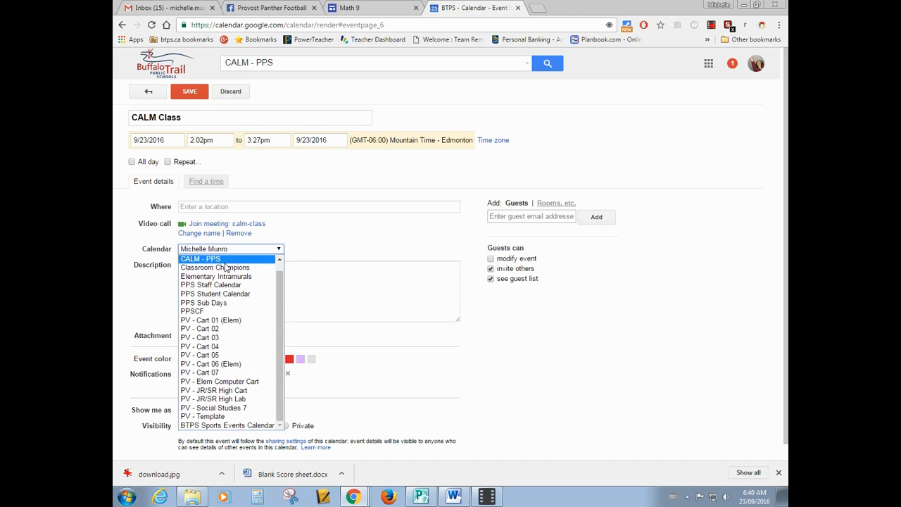
pyautogui.scroll(1, 227, 257)
pyautogui.click(229, 260)
pyautogui.click(315, 248)
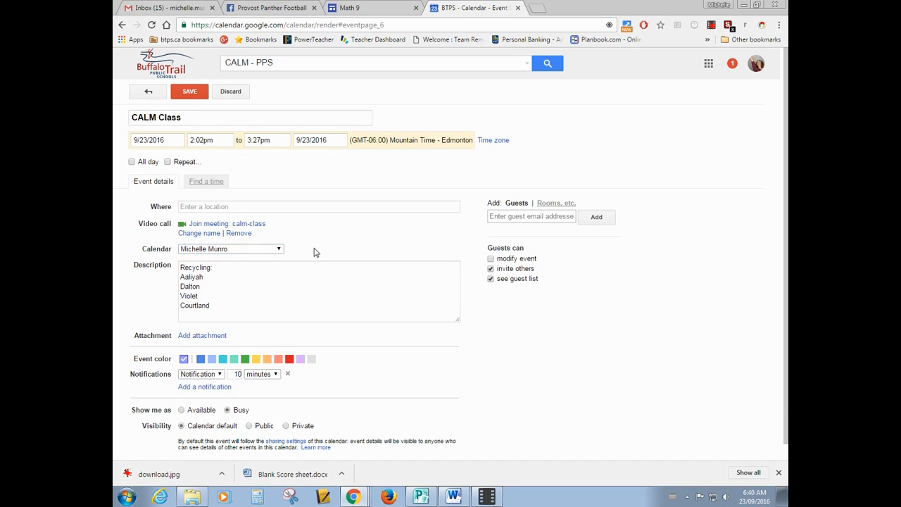
pyautogui.click(233, 92)
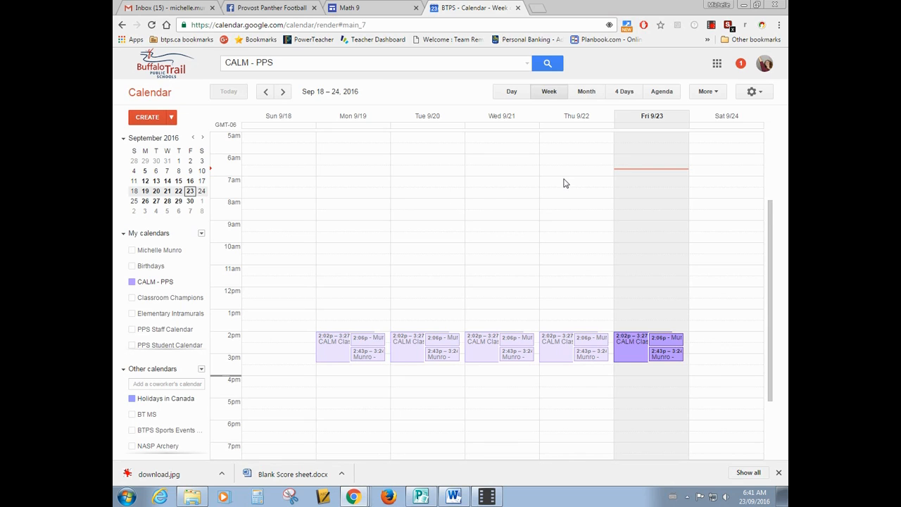
pyautogui.click(711, 26)
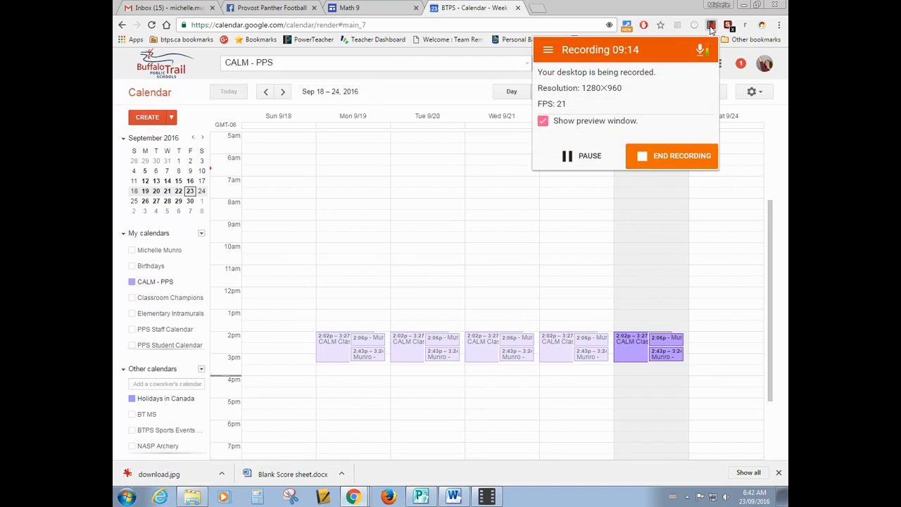
pyautogui.click(672, 157)
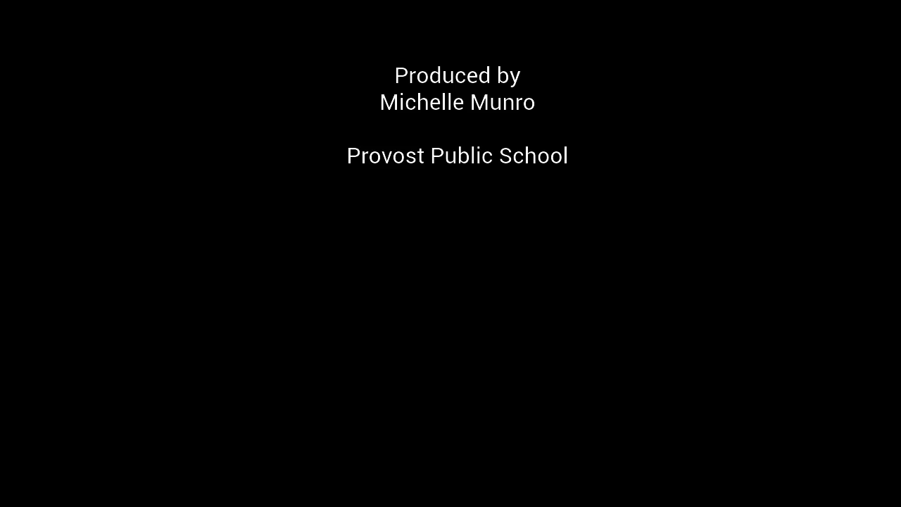